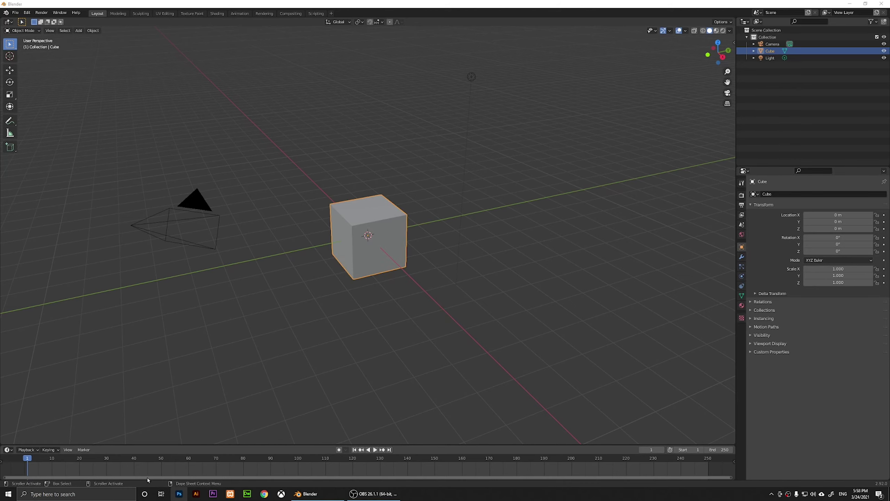
Switch to the Shading workspace to show the cube's Principled BSDF material nodes beside a material preview
click(218, 13)
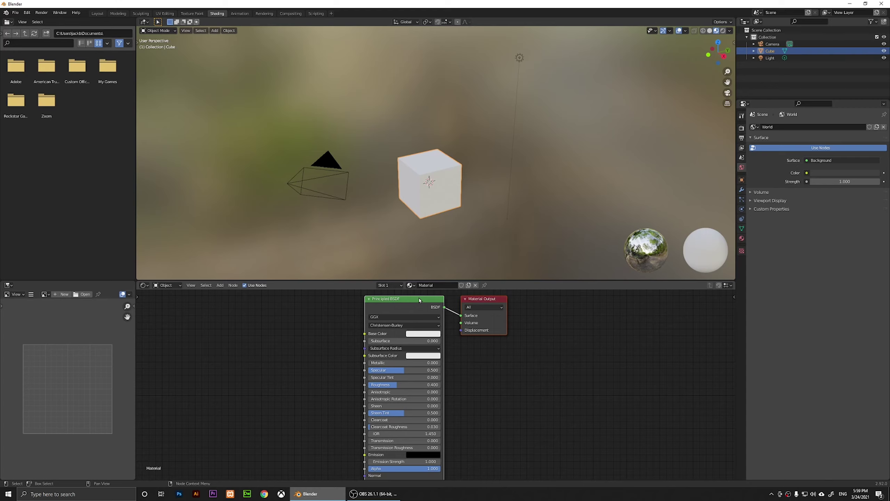
Add a ColorRamp node left of the Principled BSDF
click(220, 285)
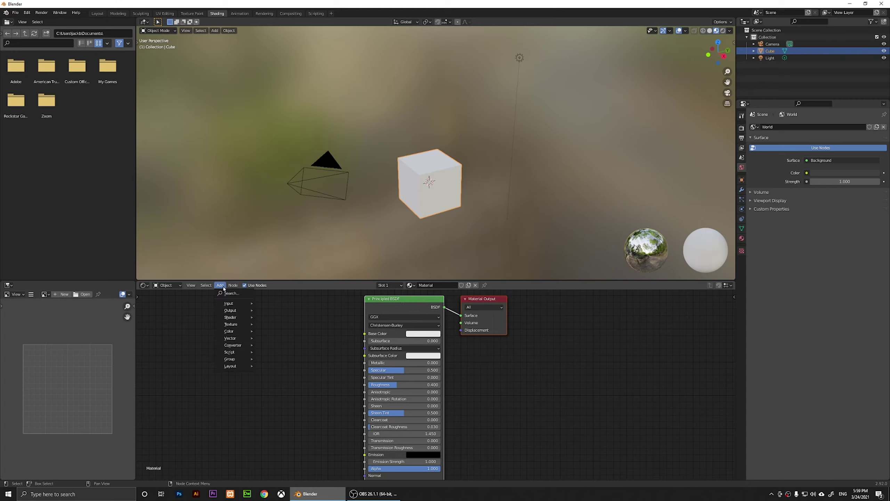
click(229, 293)
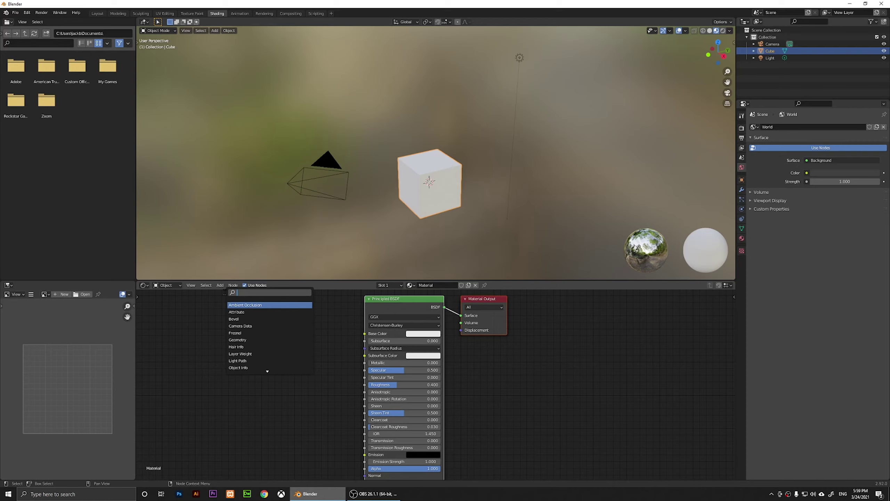
text(ramp)
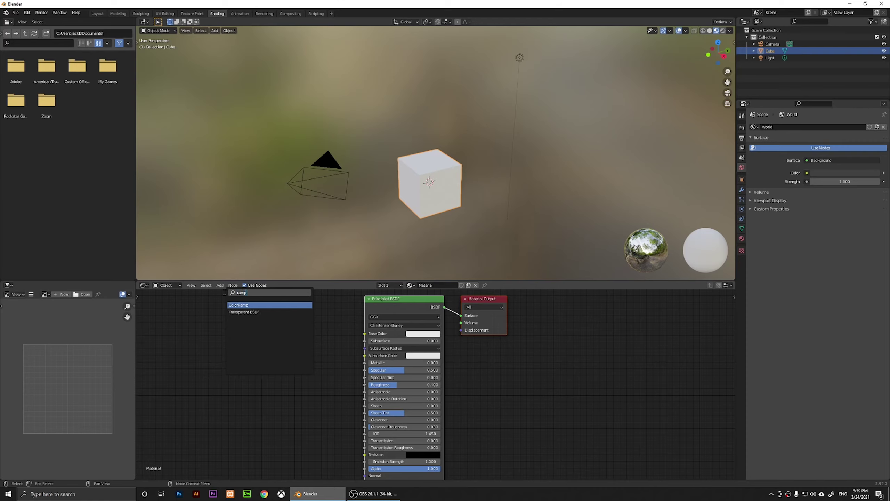
click(255, 305)
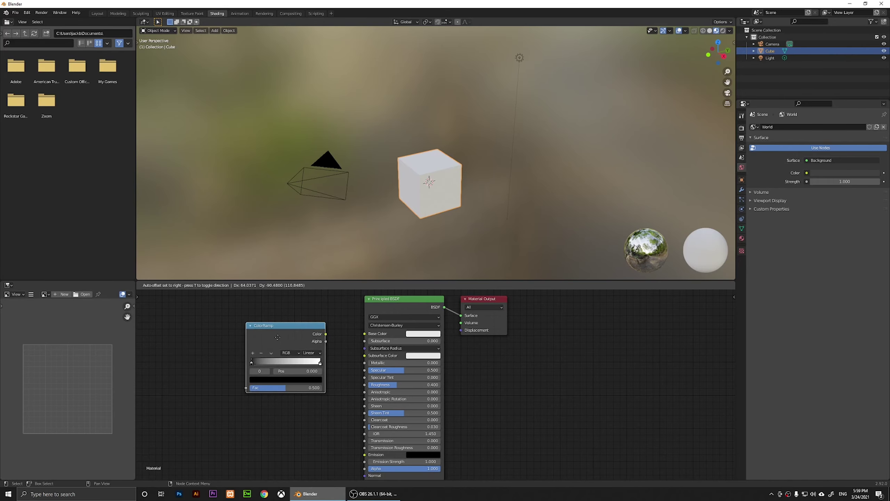
click(305, 321)
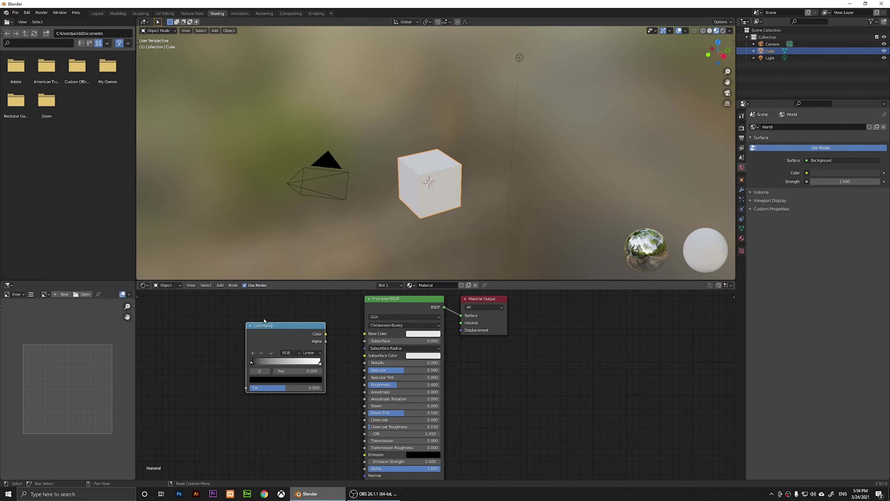
Add a Texture Coordinate node left of the ColorRamp
key(shift+a)
click(231, 294)
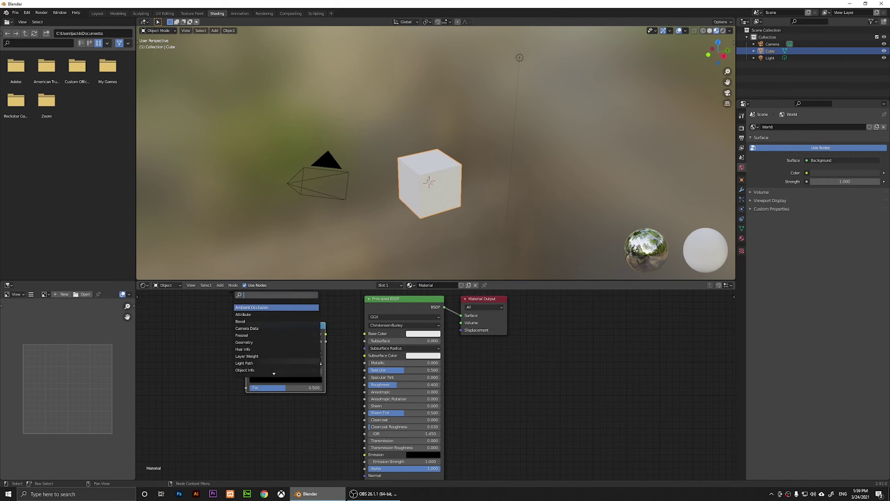
text(coord)
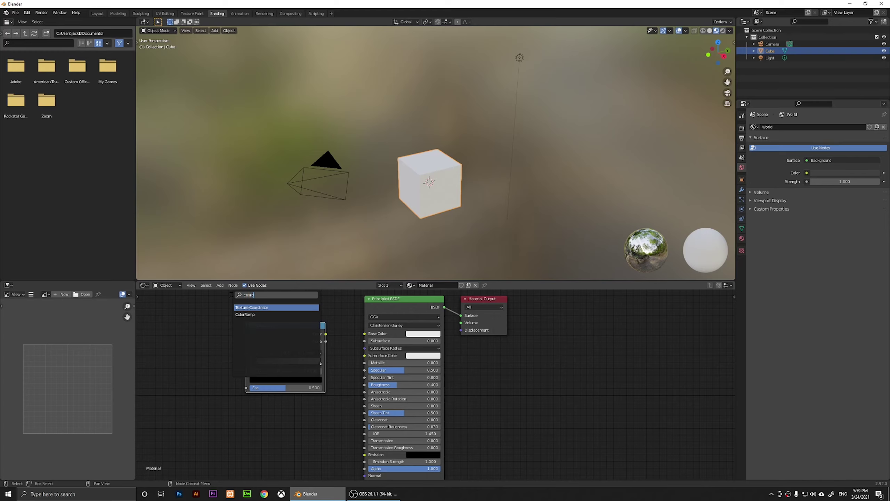
click(252, 307)
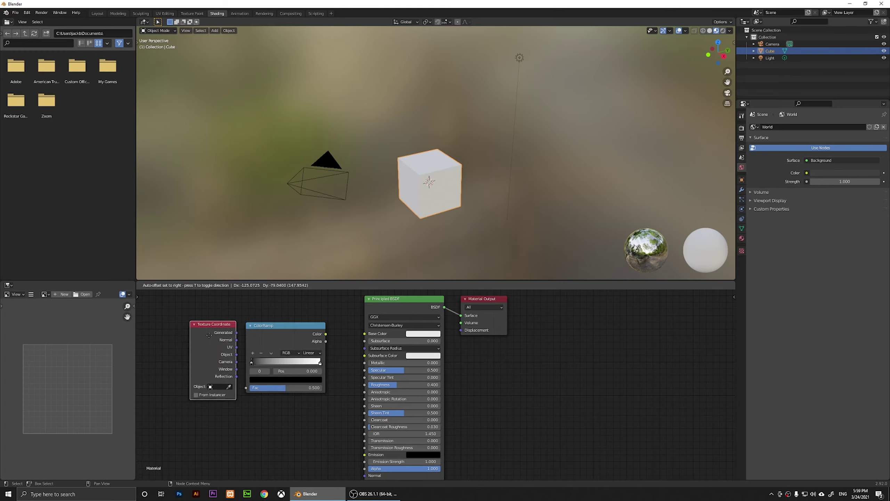
click(200, 340)
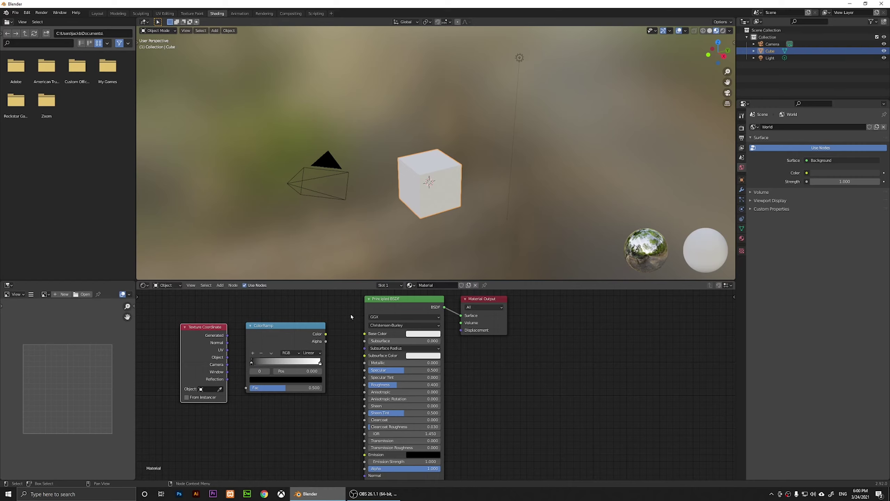
Connect the ColorRamp Color output to the Principled BSDF Base Color
scroll(436, 218, up, 1)
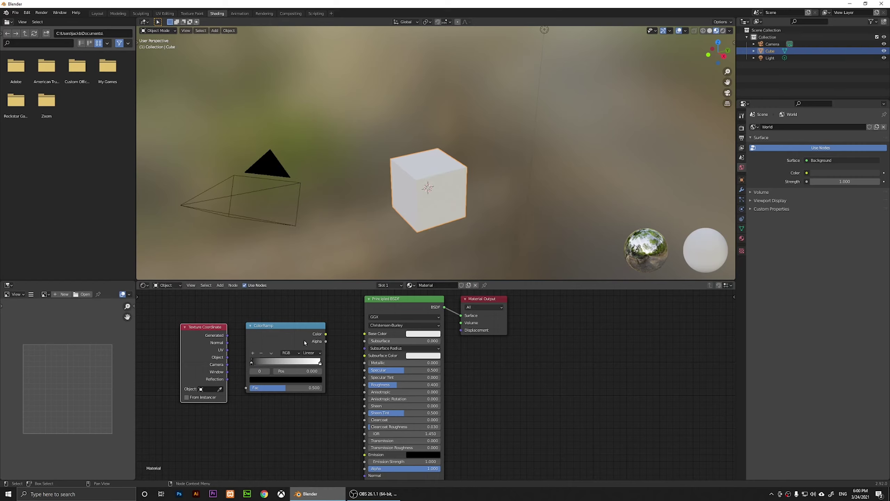
drag(281, 326, 287, 326)
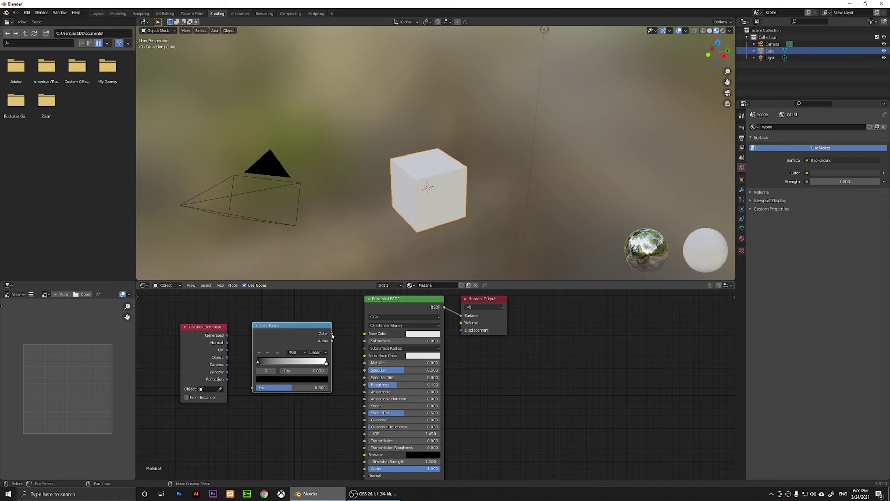
drag(332, 334, 365, 334)
Drag the ColorRamp's white stop inward to about 0.859
scroll(416, 248, up, 3)
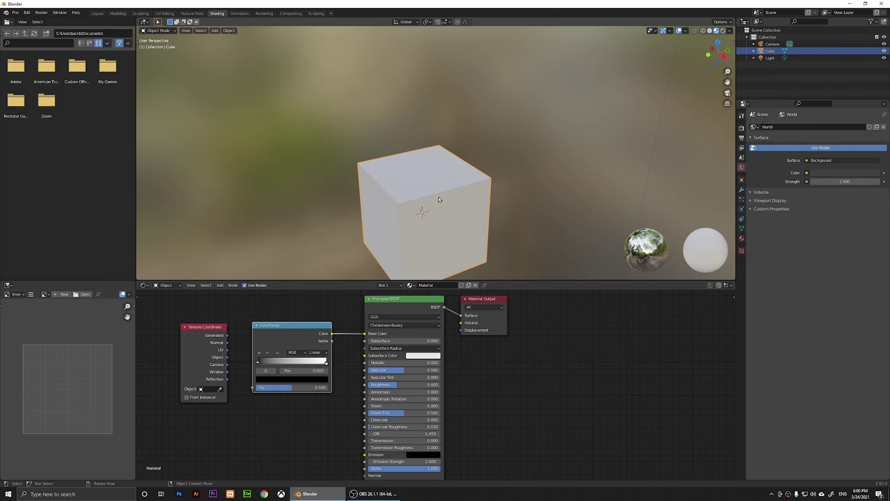
scroll(430, 212, down, 1)
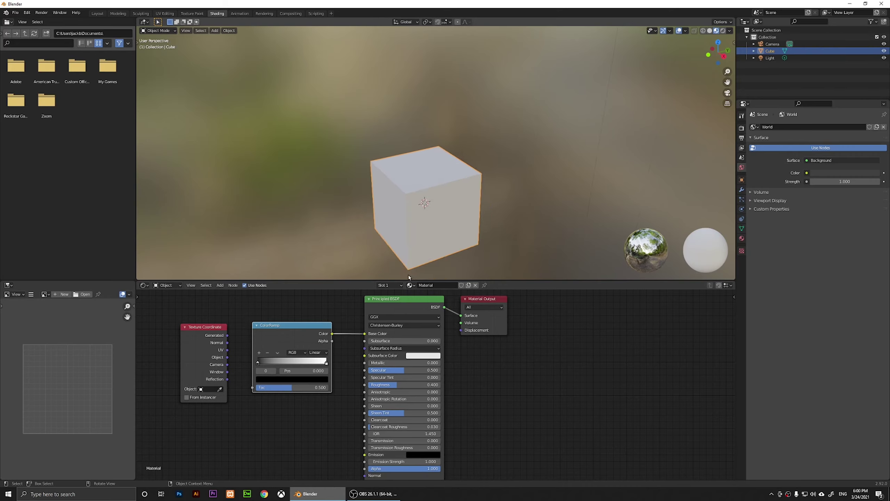
mouse_move(323, 365)
mouse_down()
mouse_move(274, 364)
mouse_move(283, 364)
mouse_up()
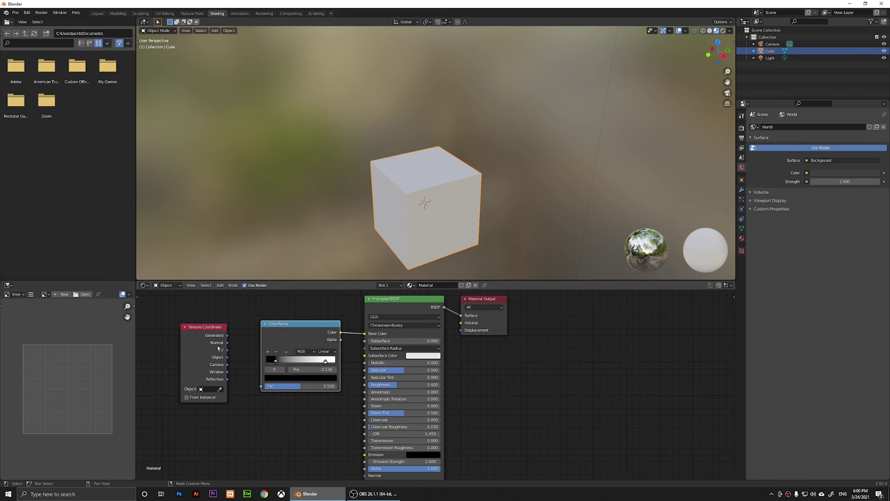
Link Texture Coordinate Generated to the ColorRamp Fac and orbit to check the cube's gradient
drag(227, 335, 230, 342)
drag(251, 373, 261, 389)
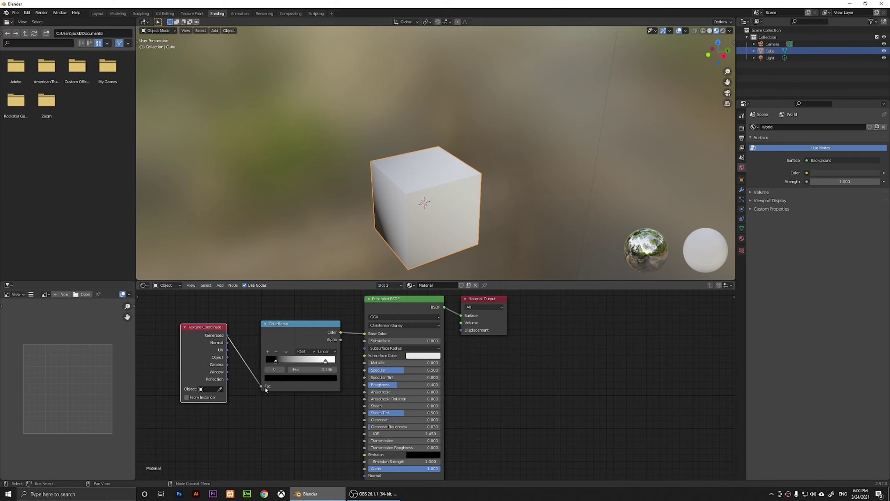
drag(719, 54, 749, 41)
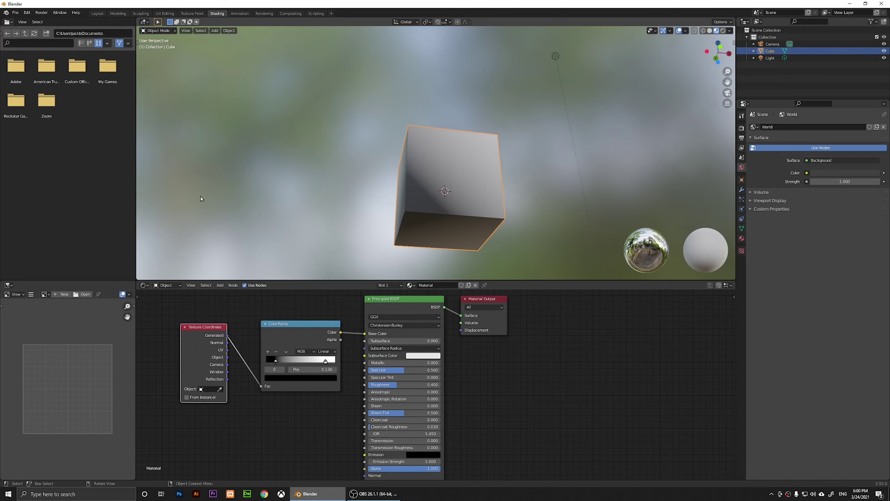
middle_drag(382, 241, 399, 274)
middle_drag(452, 203, 429, 218)
Slide the ColorRamp's black stop to 0.164
scroll(429, 218, down, 3)
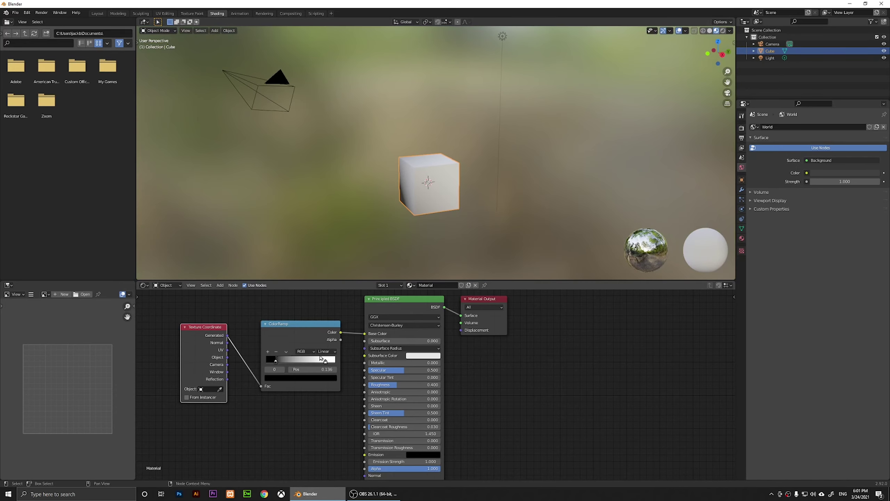
scroll(428, 241, up, 2)
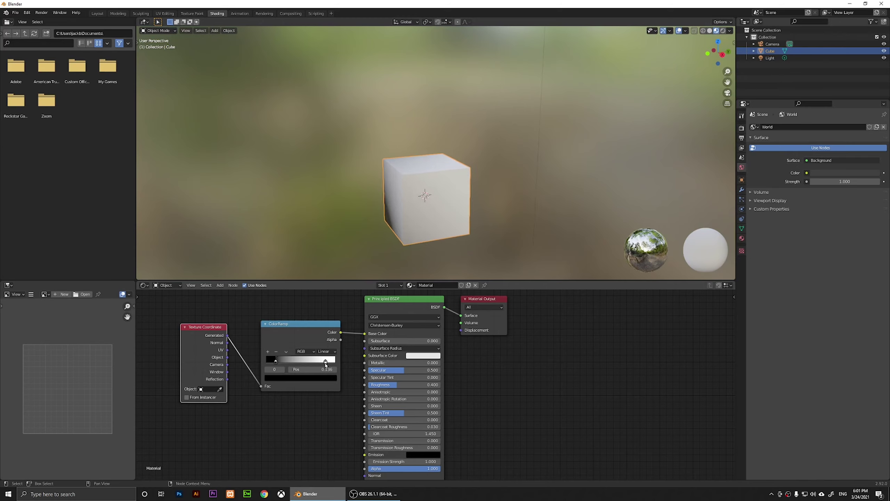
drag(275, 361, 277, 361)
Make the first ColorRamp stop full-brightness red
click(277, 378)
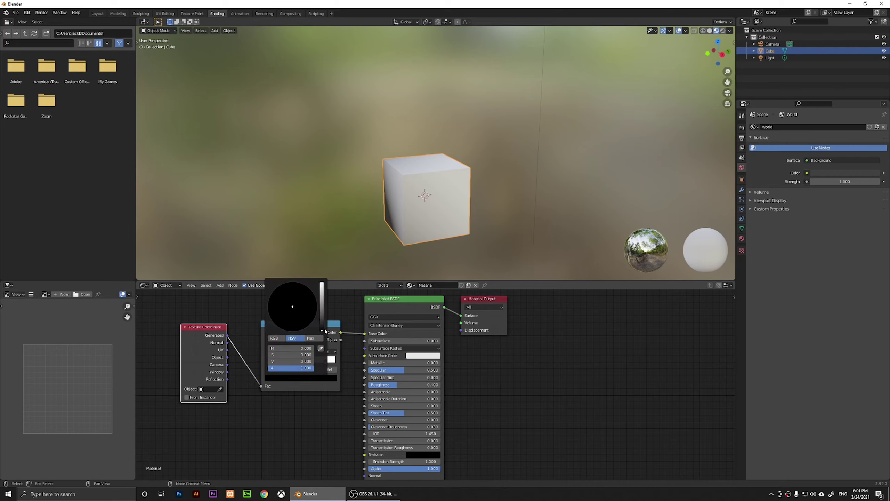
drag(322, 331, 322, 283)
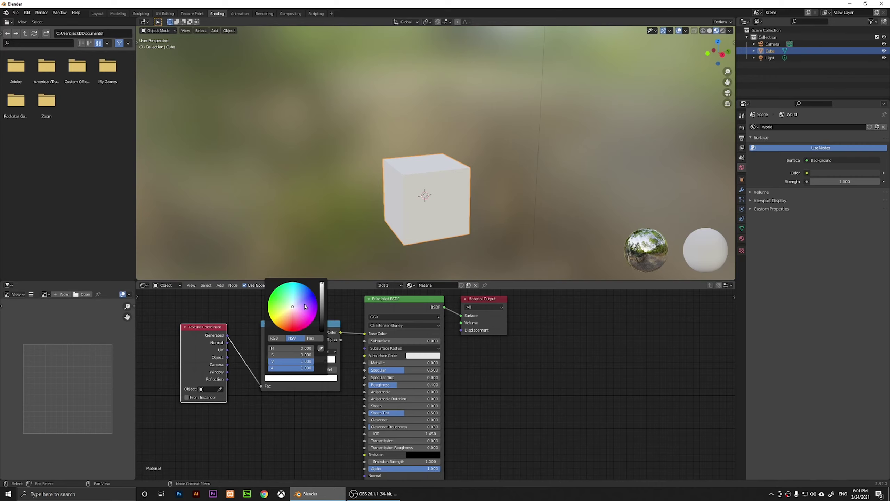
drag(294, 311, 294, 330)
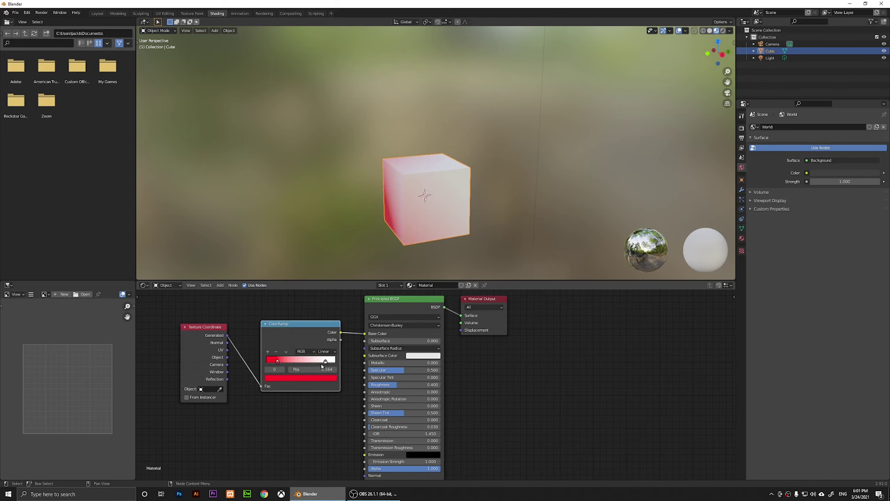
Select the second ColorRamp stop and make it green
click(325, 363)
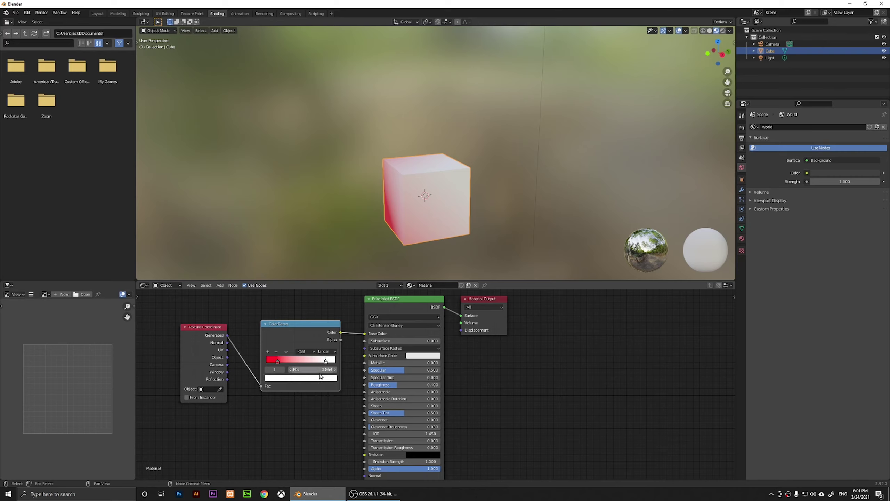
click(304, 378)
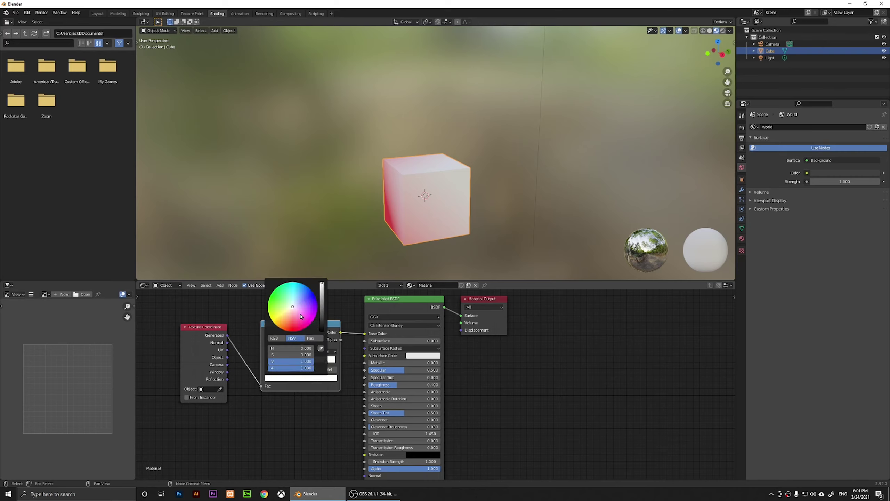
click(293, 307)
drag(293, 307, 272, 298)
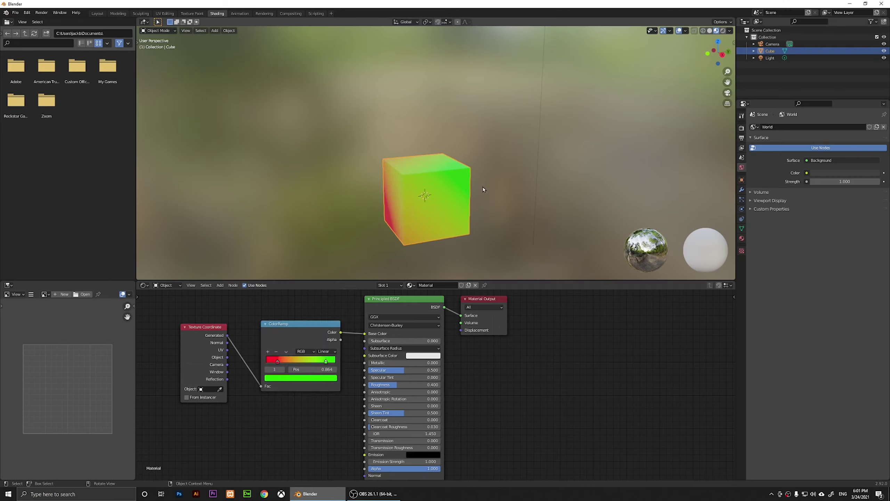
Add extra ColorRamp stops, move one to 0.609 and colour it pinkish red
click(268, 352)
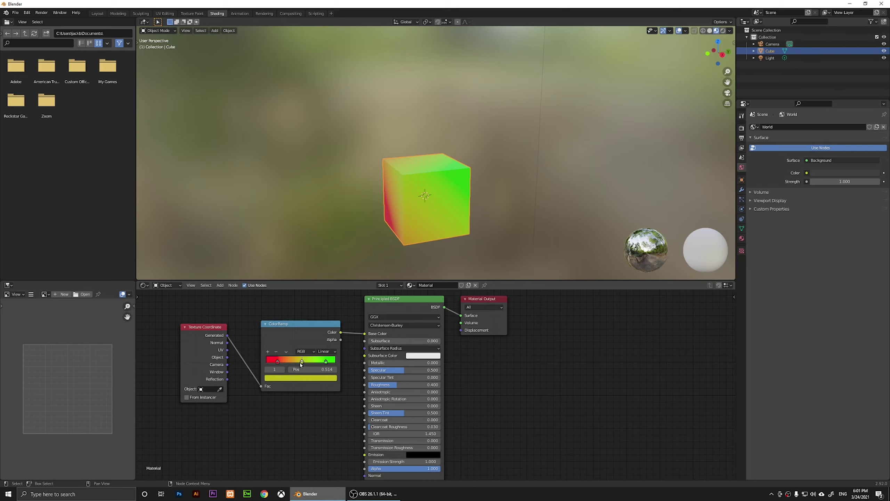
click(268, 351)
click(268, 351)
drag(301, 361, 300, 363)
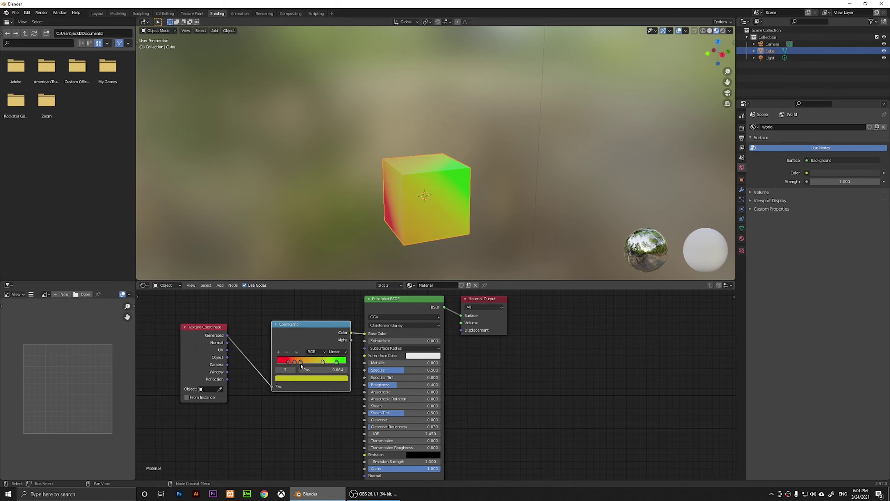
click(310, 380)
drag(295, 312, 305, 331)
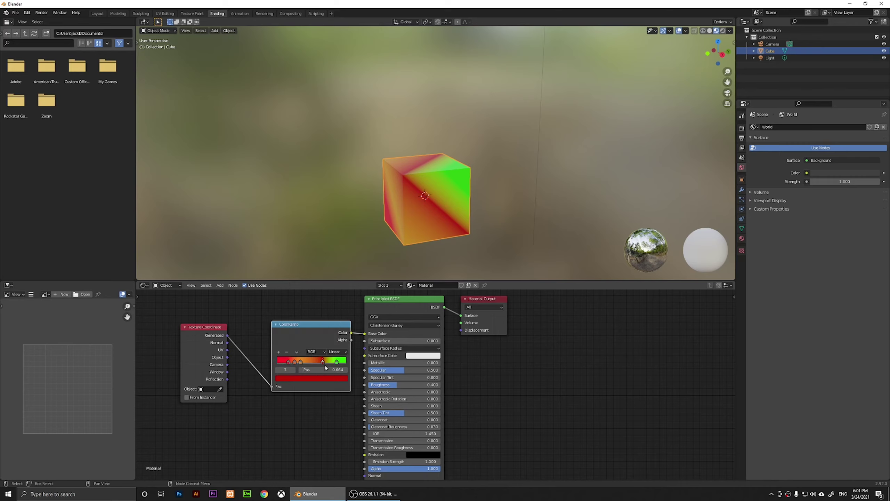
Nudge another stop right and recolour it pale lavender, then reselect the first red stop
drag(301, 363, 303, 364)
click(297, 378)
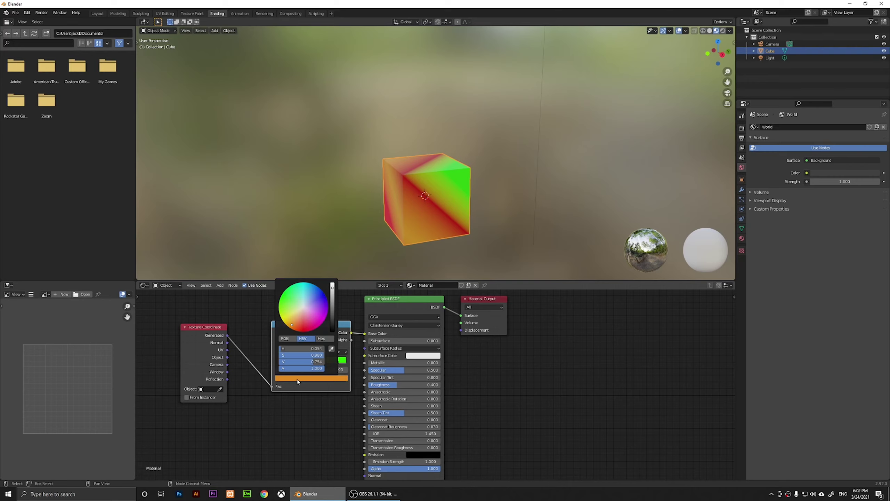
drag(298, 318, 306, 297)
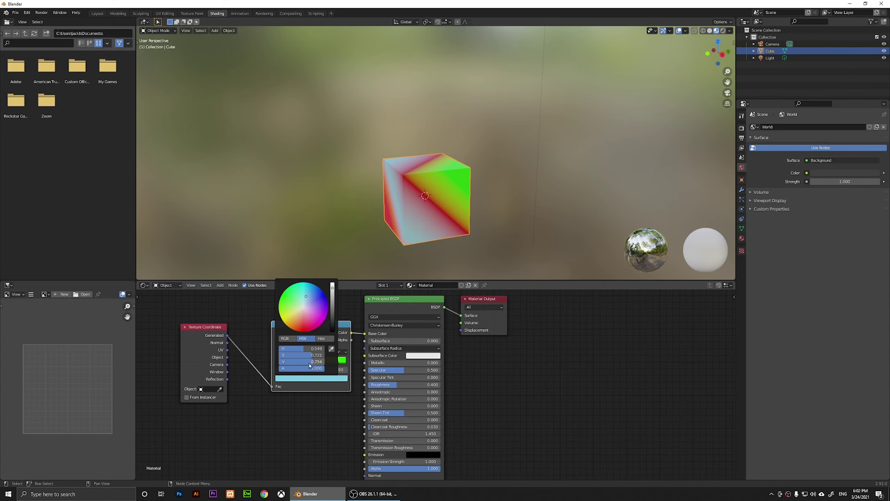
click(286, 361)
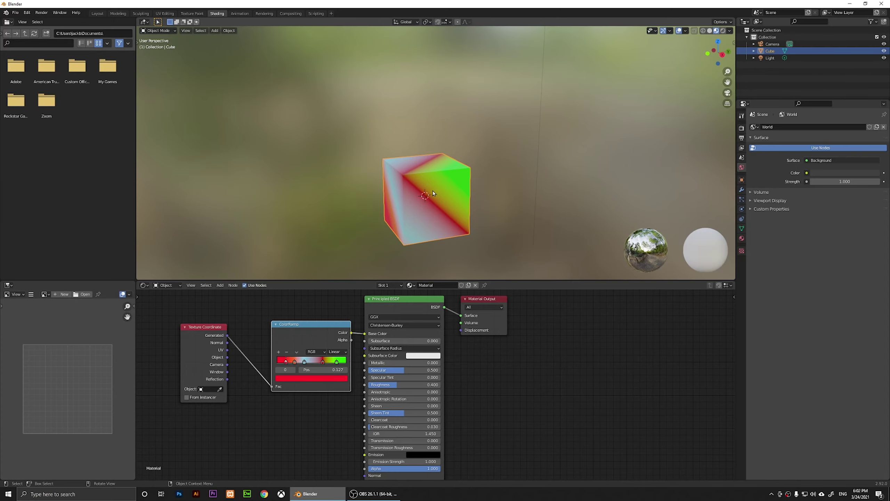
drag(719, 52, 627, 56)
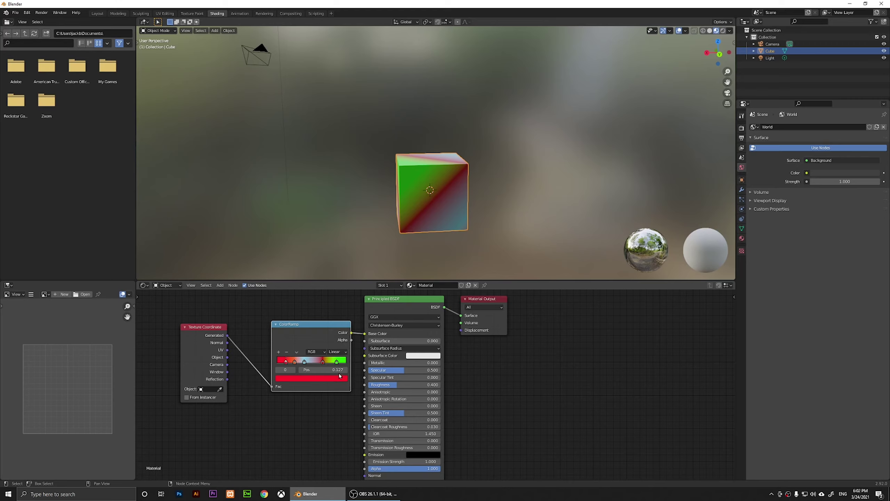
Set the ColorRamp interpolation to B-Spline and orbit to inspect the smoother blend
click(343, 351)
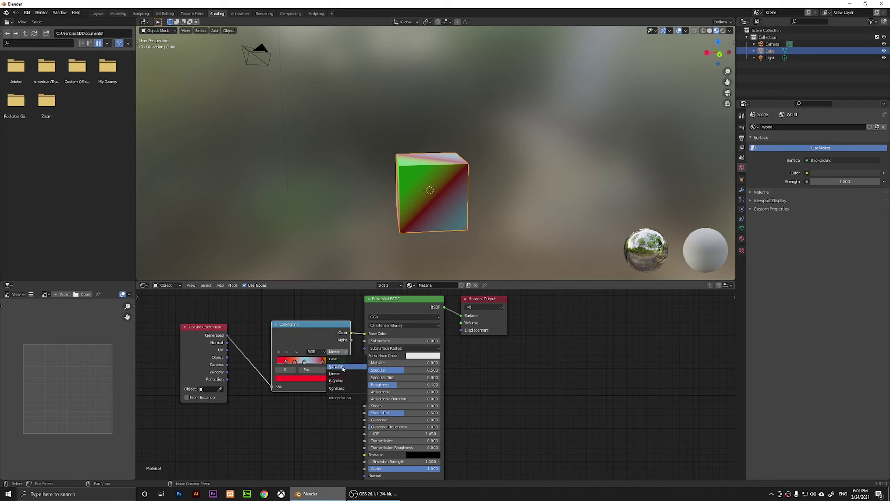
click(343, 366)
click(337, 351)
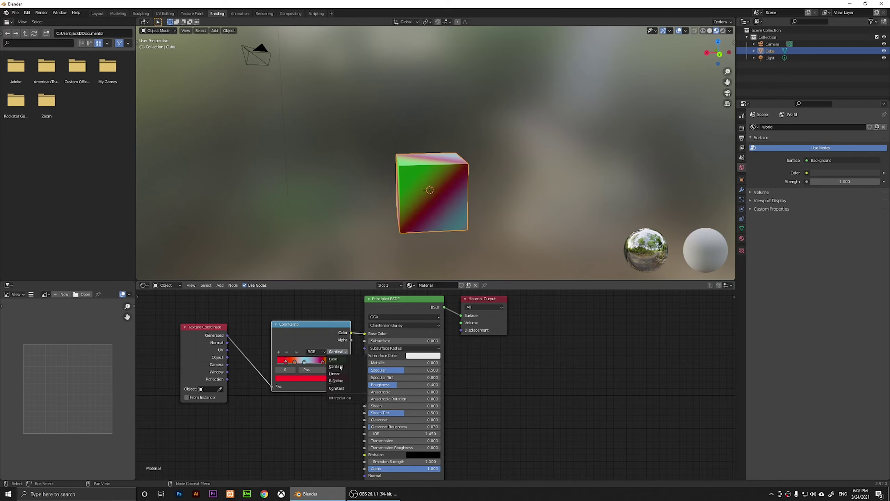
click(344, 383)
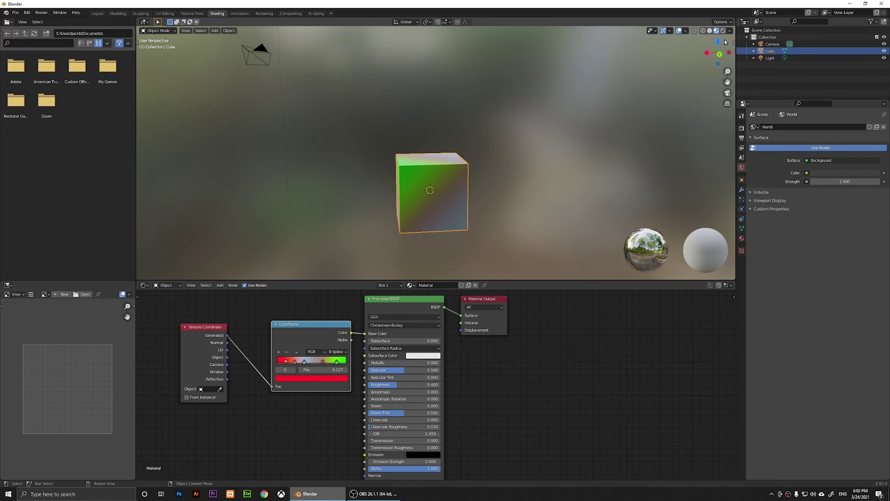
mouse_move(718, 49)
mouse_down()
mouse_move(708, 49)
mouse_move(848, 30)
mouse_up()
scroll(663, 64, up, 3)
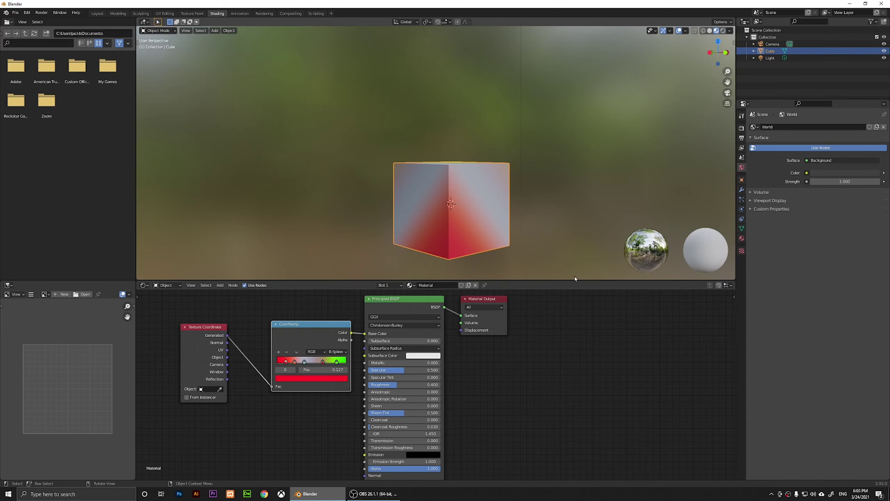
Switch the viewport to Rendered shading, view the cube's green top, and select the Light
click(722, 31)
scroll(559, 133, down, 5)
scroll(557, 129, up, 3)
scroll(552, 109, down, 2)
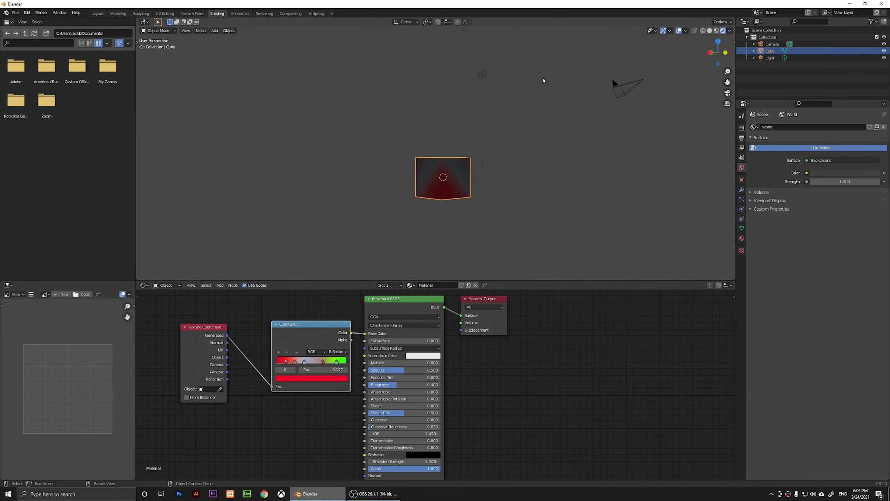
drag(709, 46, 689, 53)
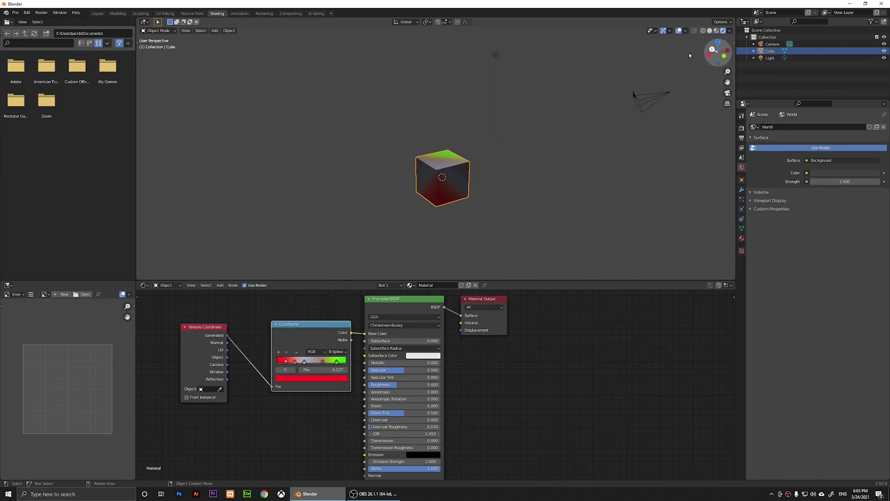
click(496, 54)
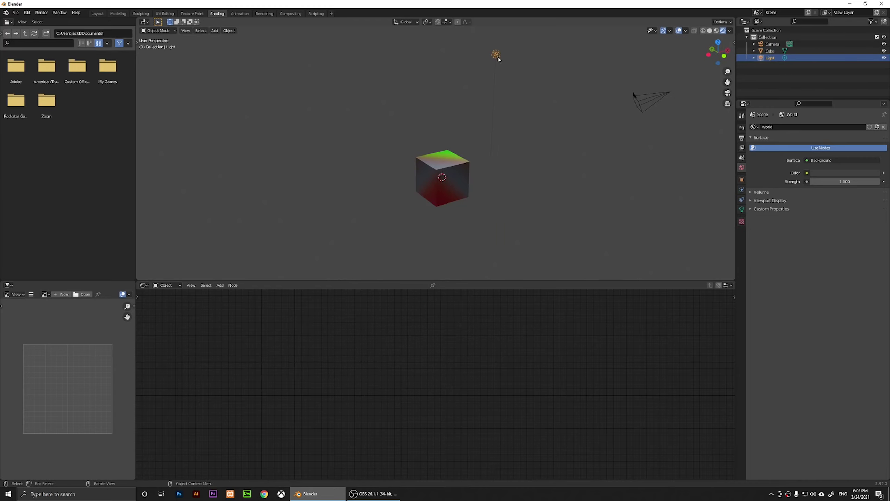
Move the light higher above the cube and orbit to view the brighter gradient
key(g)
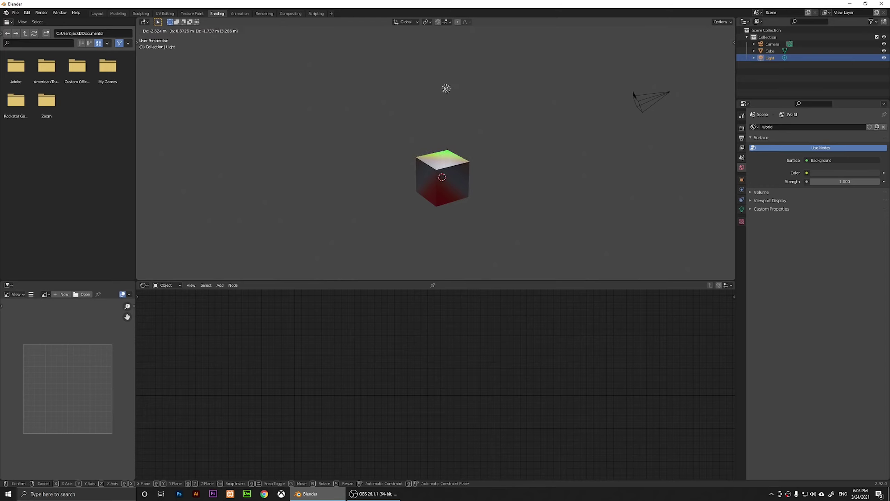
click(514, 68)
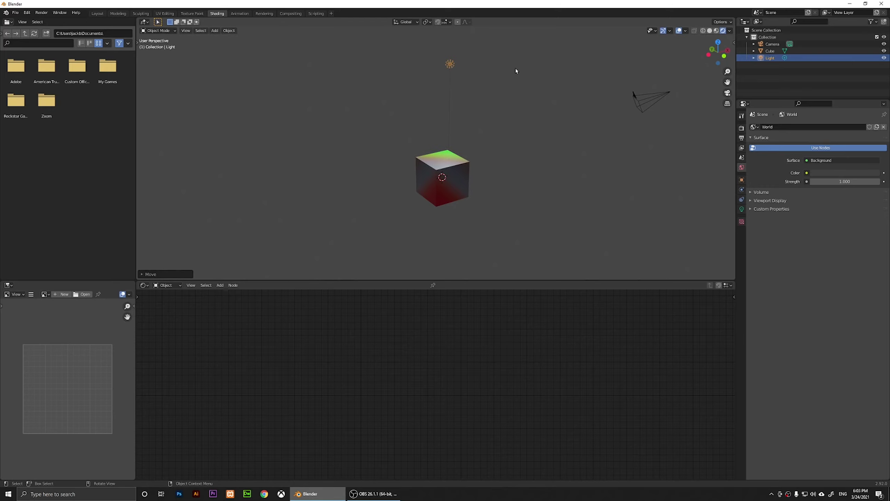
drag(717, 53, 823, 40)
scroll(486, 203, up, 5)
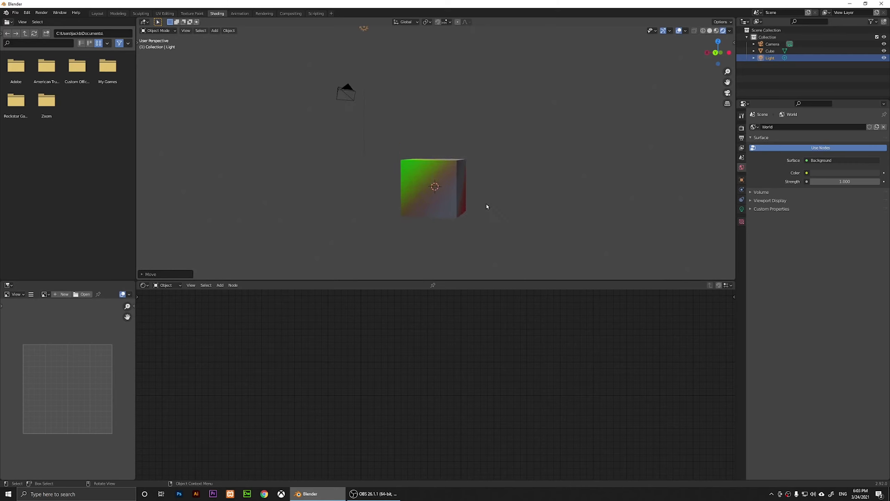
middle_drag(561, 140, 541, 151)
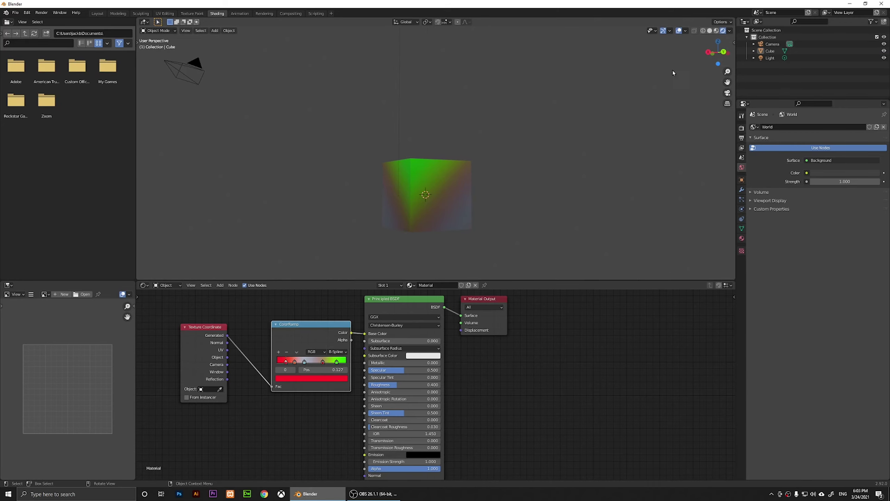
scroll(610, 105, down, 3)
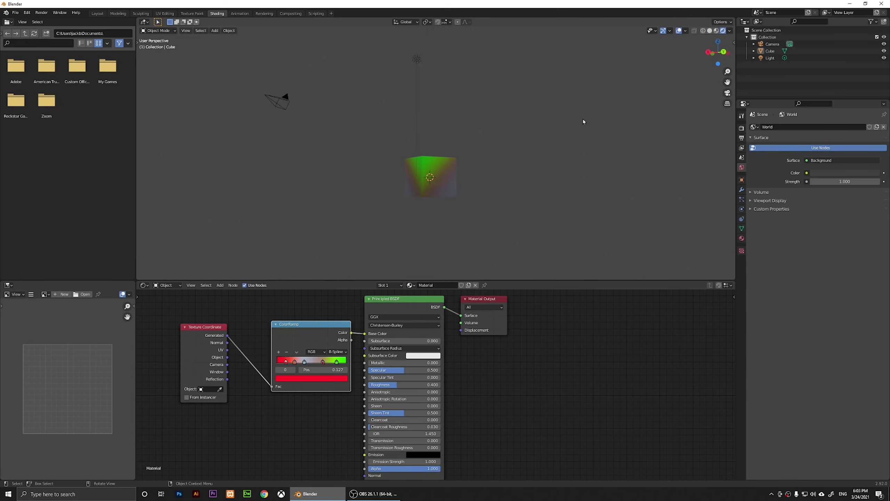
middle_drag(683, 62, 611, 116)
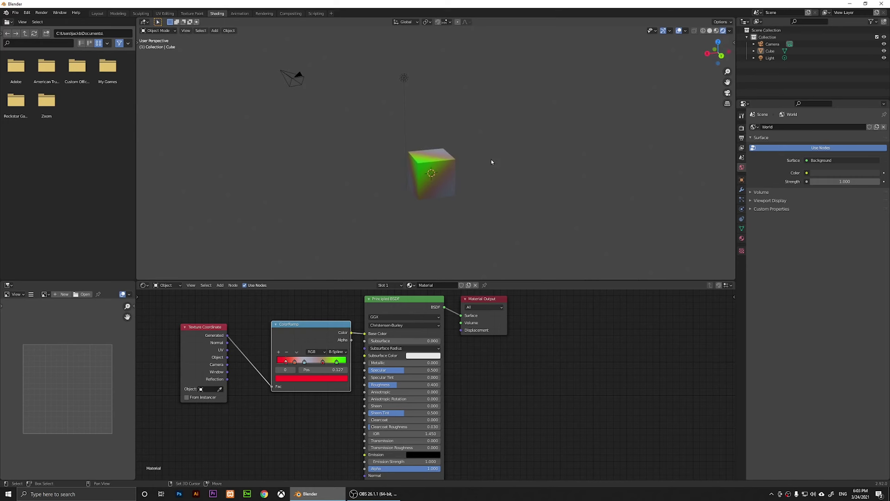
Add an Ico Sphere and move it to the right of the cube
key(shift+a)
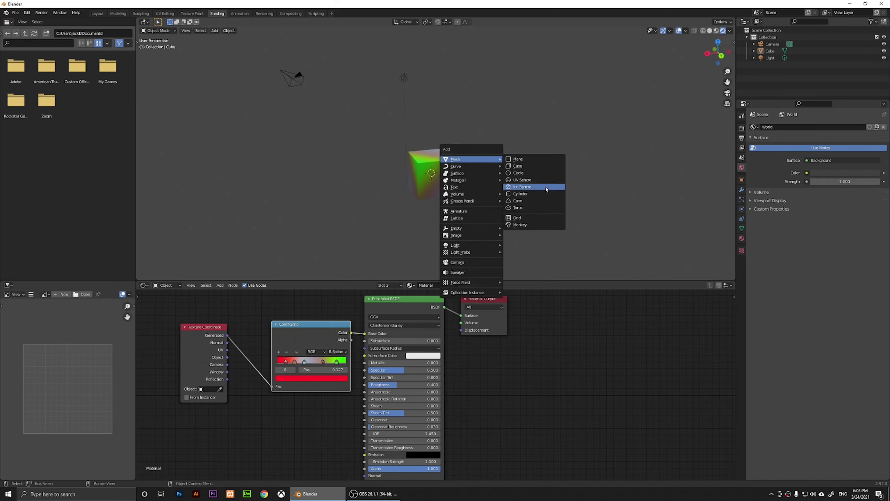
click(522, 186)
key(g)
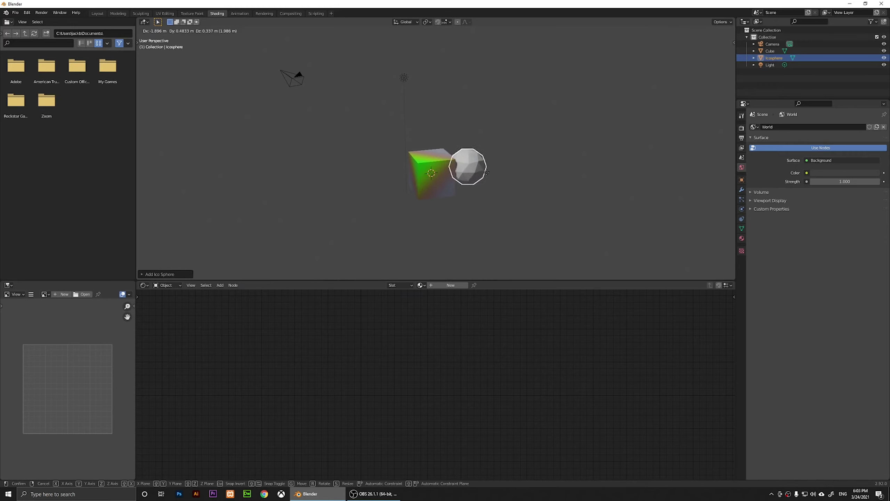
click(518, 176)
Apply Shade Smooth to the icosphere, then reselect the cube
right_click(510, 168)
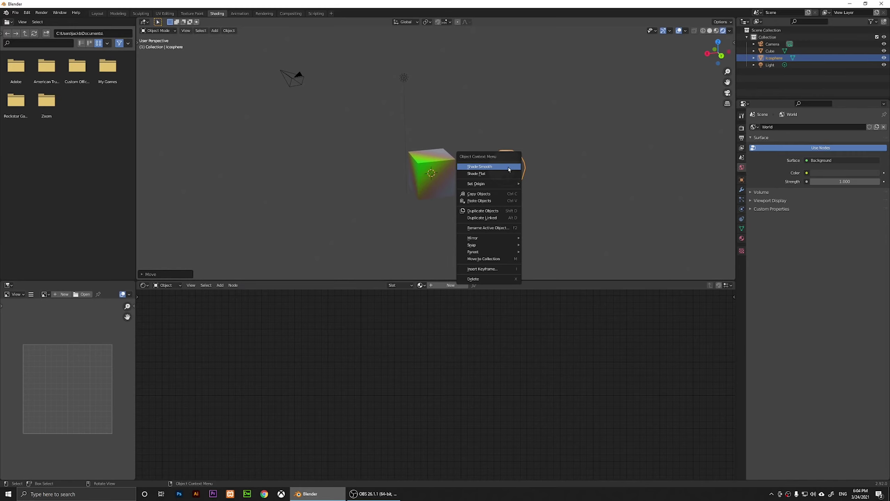
click(508, 169)
click(546, 248)
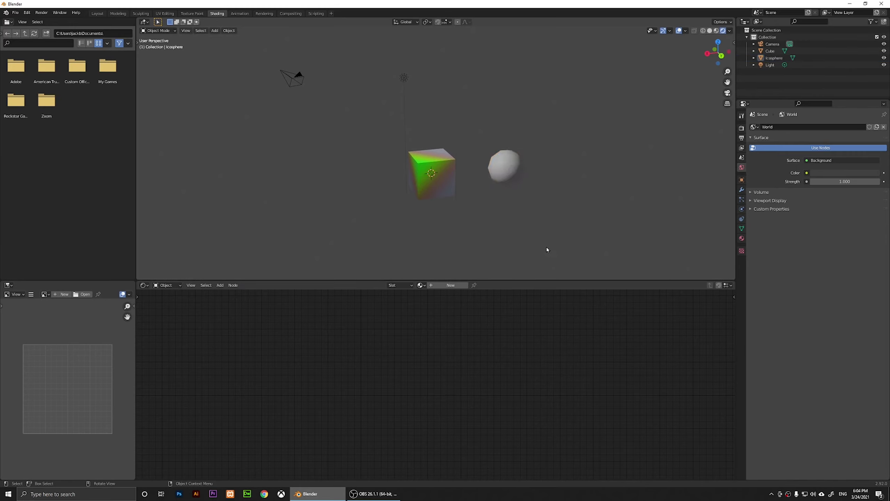
scroll(496, 169, up, 4)
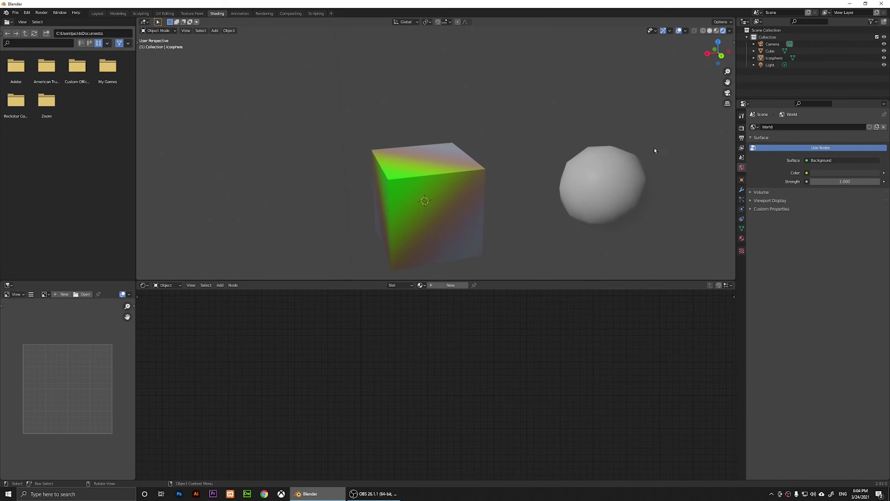
click(448, 203)
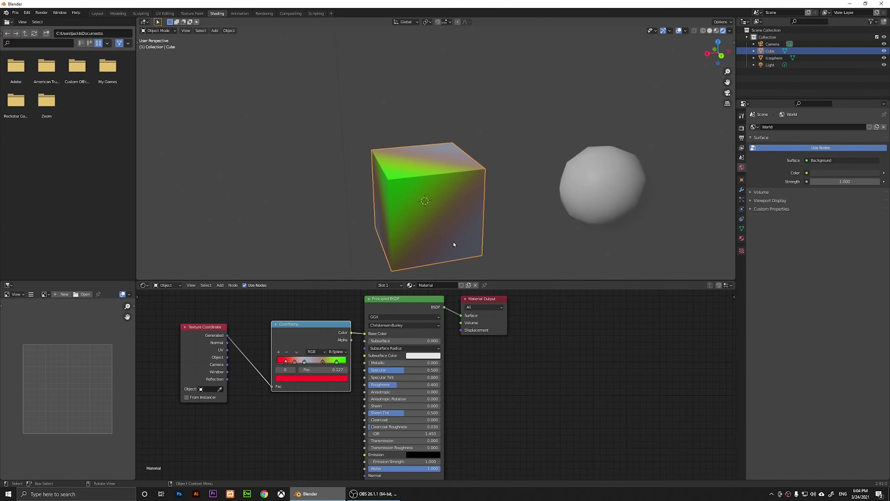
Box-select and copy the cube's Texture Coordinate and ColorRamp nodes, then create Material.001 for the icosphere
click(578, 199)
click(406, 210)
drag(202, 303, 321, 437)
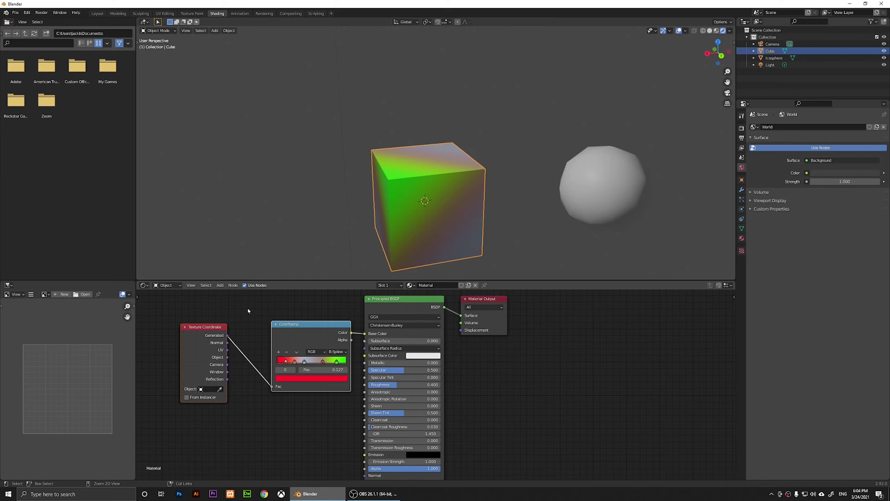
key(ctrl+z)
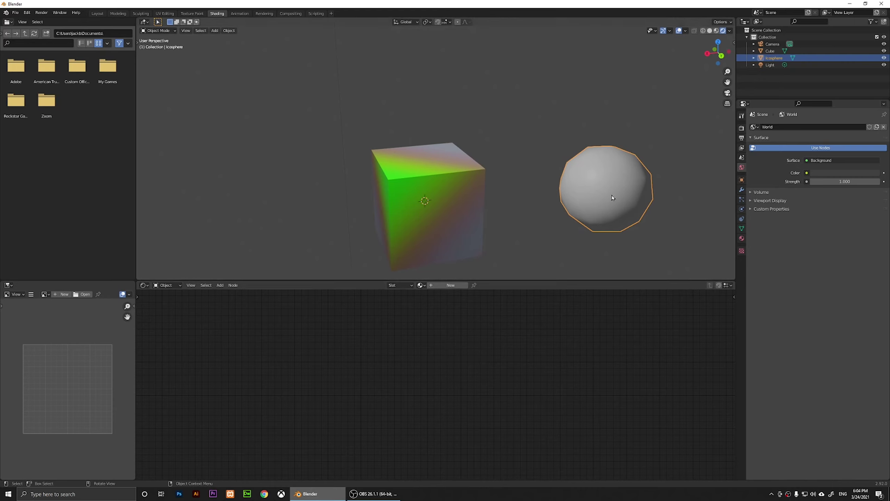
click(442, 285)
click(222, 355)
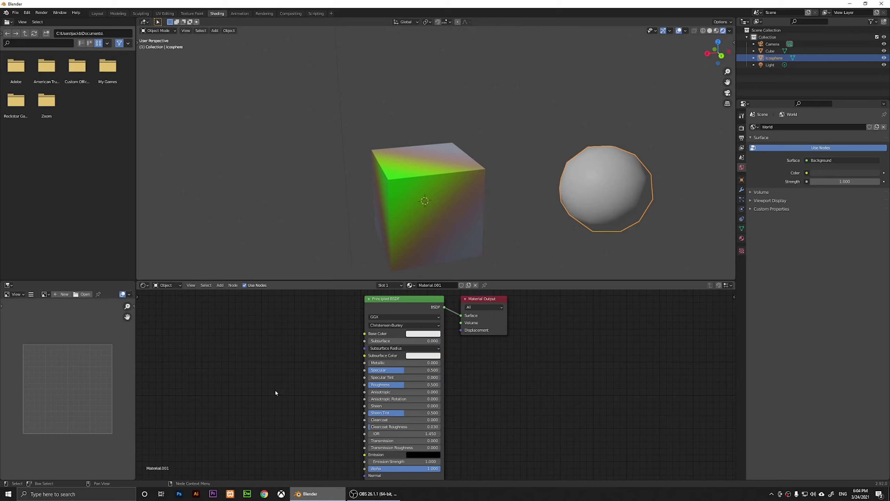
Paste the Texture Coordinate and ColorRamp nodes into Material.001 and wire ColorRamp Color to Base Color
key(ctrl)
key(ctrl+v)
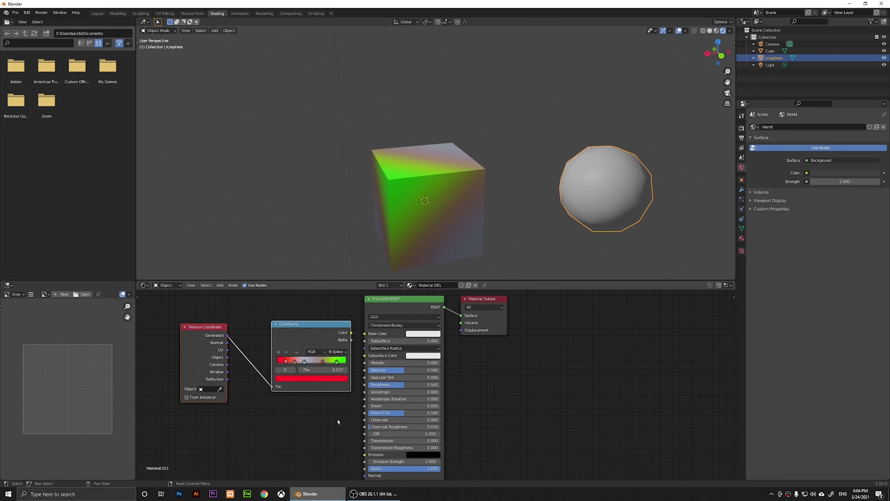
drag(352, 332, 369, 339)
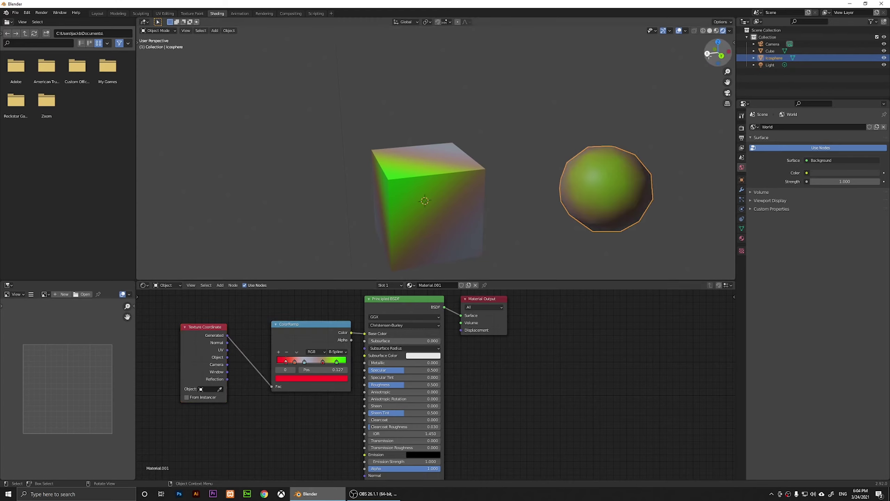
drag(717, 54, 644, 48)
scroll(560, 214, down, 3)
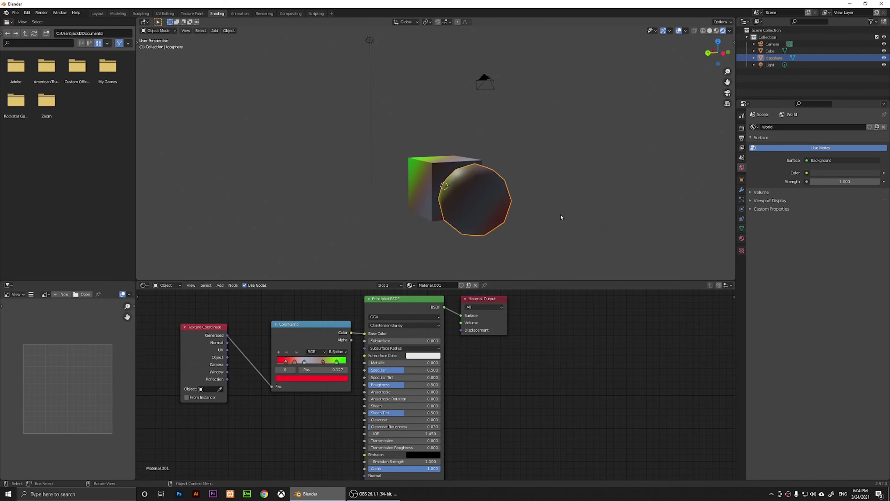
click(565, 209)
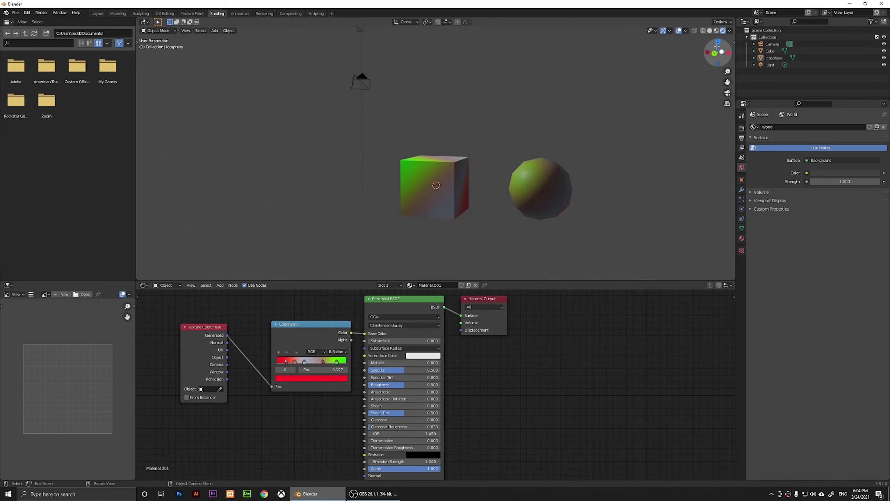